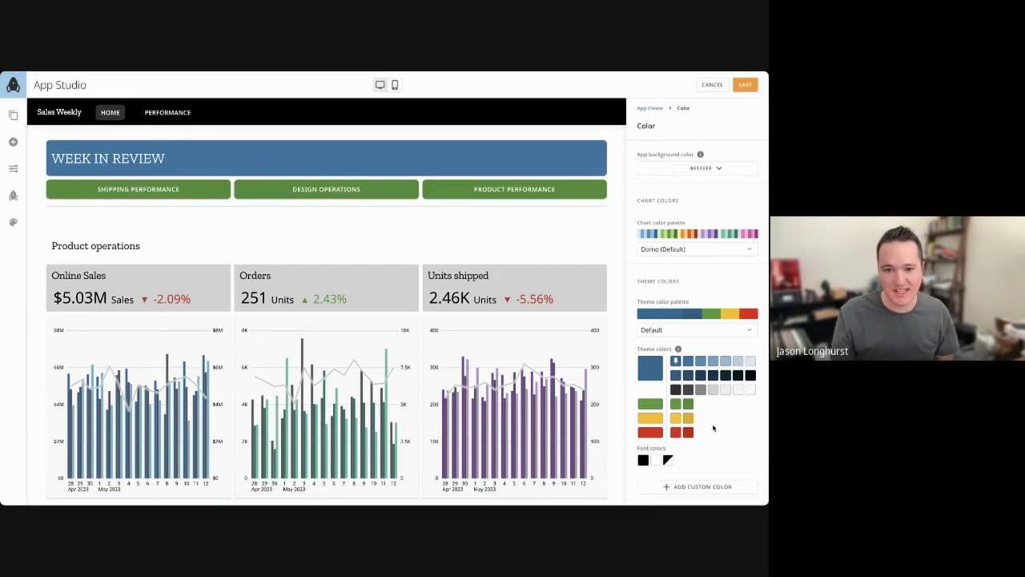
Try the Teal and Verdant theme color palettes on the app and return to the Default palette.
left_click(699, 334)
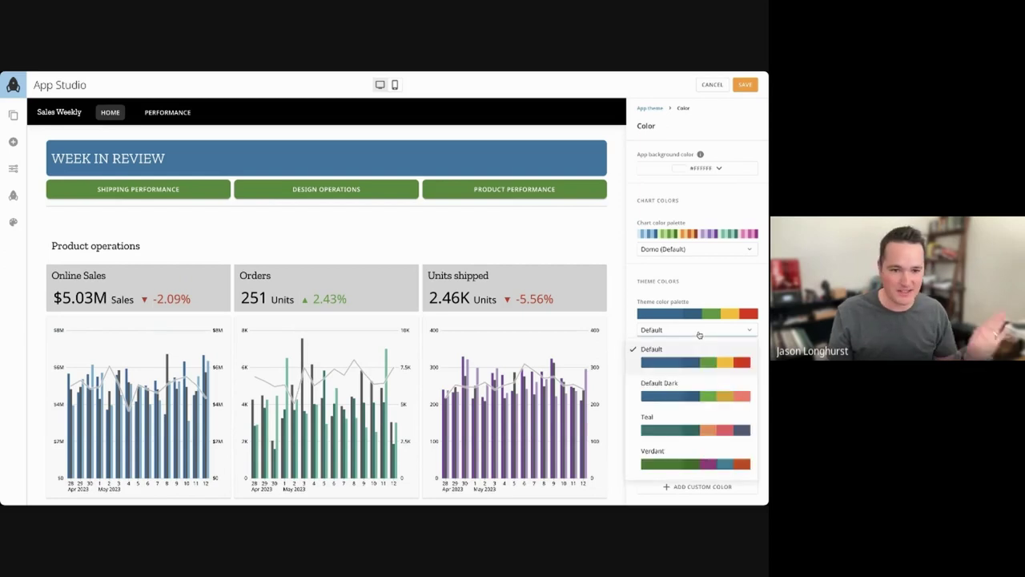
left_click(699, 433)
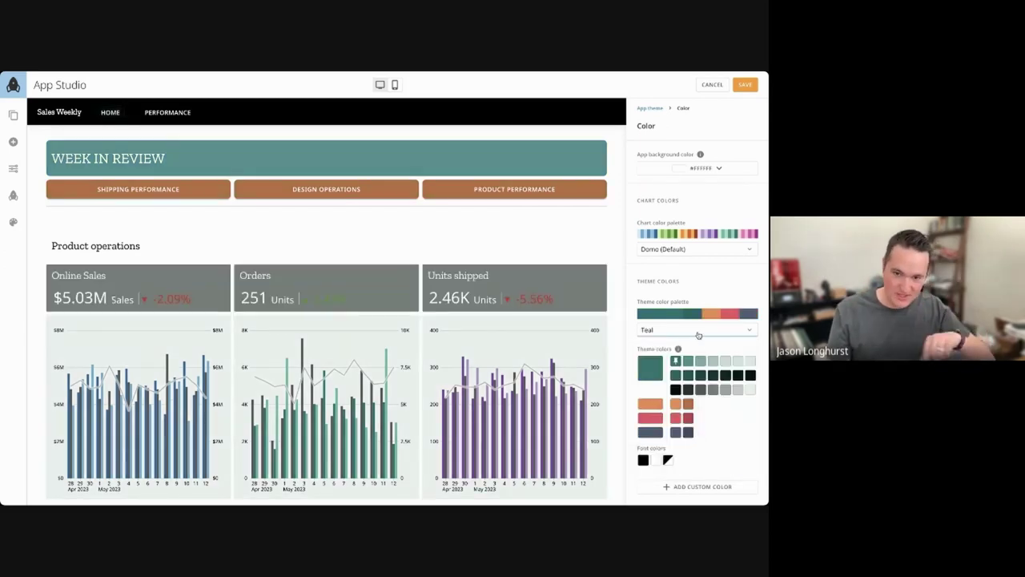
left_click(699, 333)
left_click(695, 458)
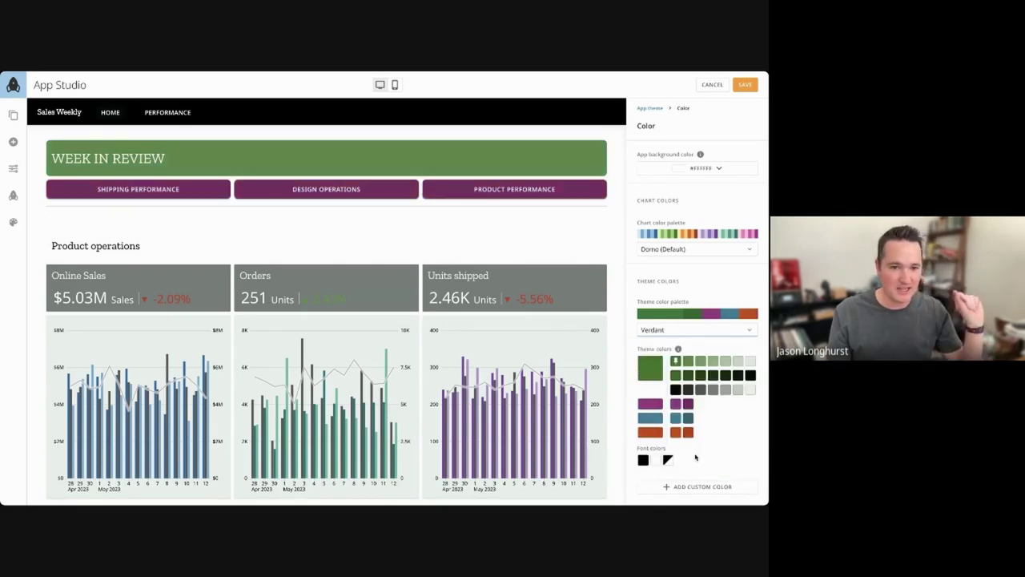
left_click(697, 330)
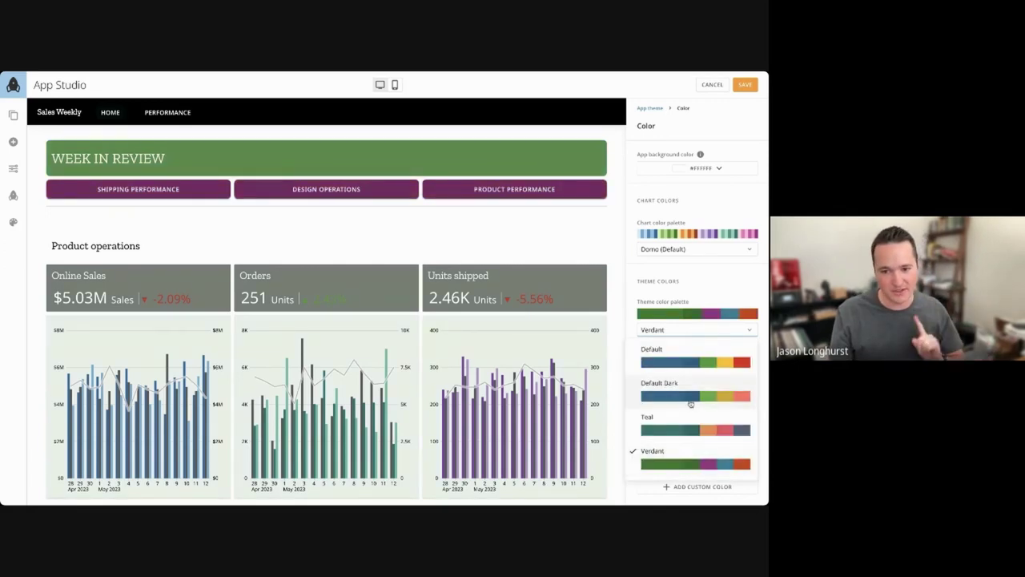
left_click(694, 361)
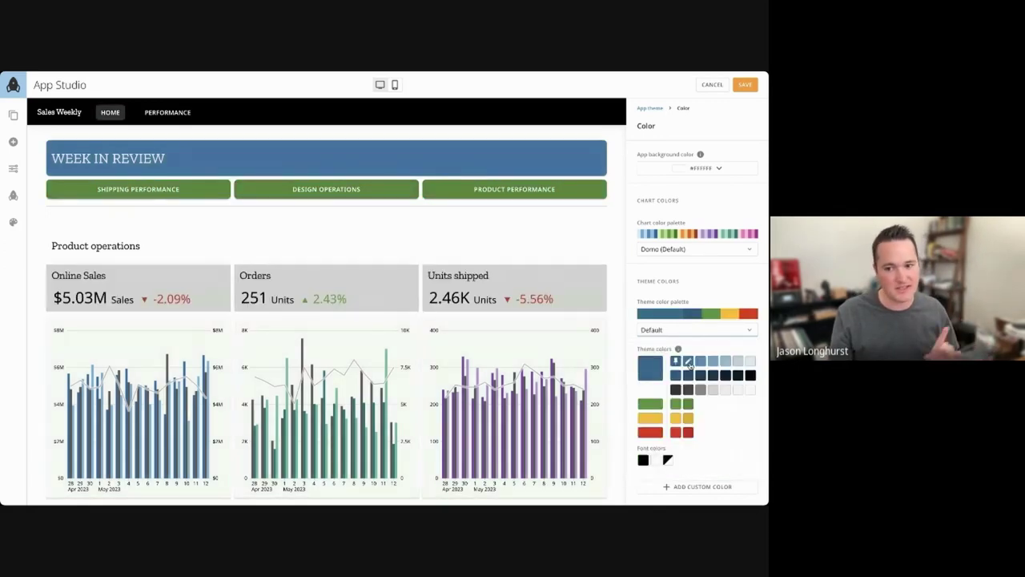
Replace the green theme color with the suggested teal #007280.
left_click(651, 407)
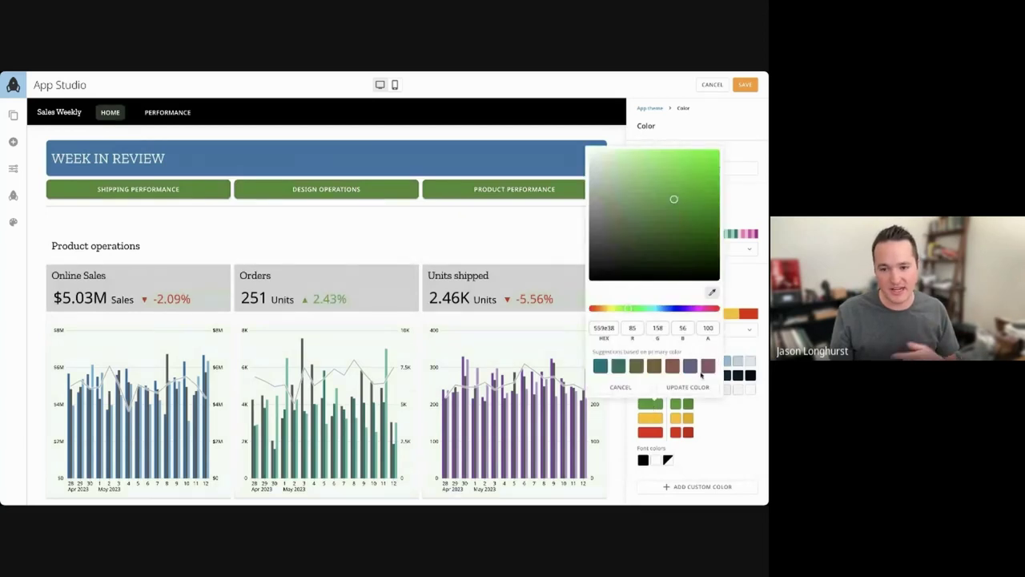
left_click(601, 366)
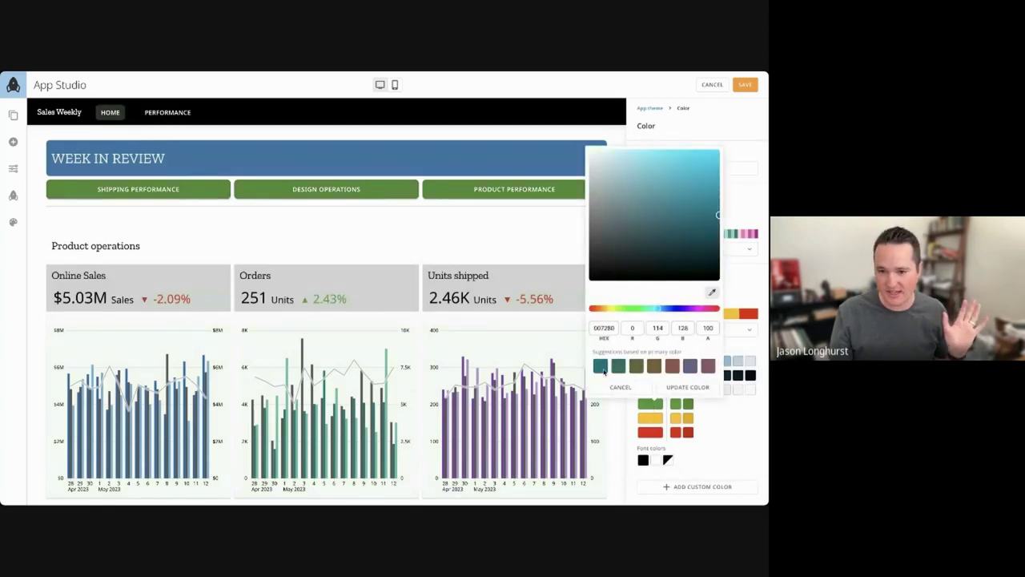
left_click(670, 387)
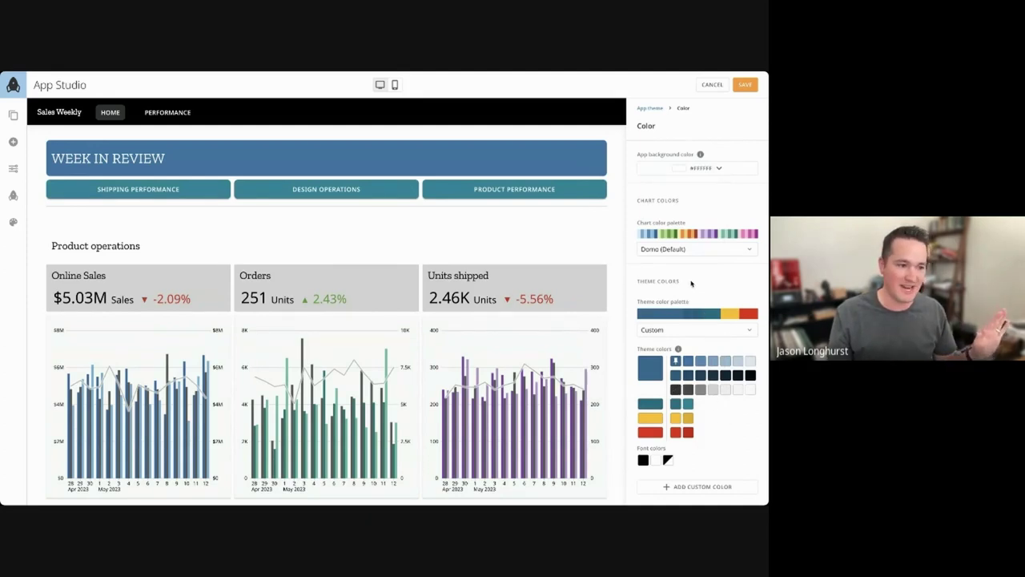
Change the app theme to Impact.
left_click(650, 109)
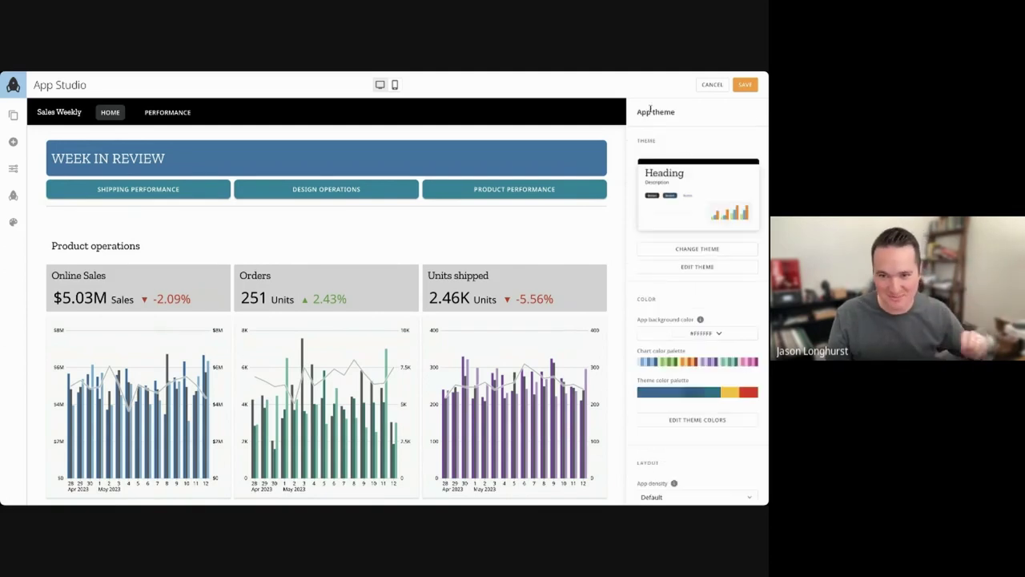
left_click(697, 249)
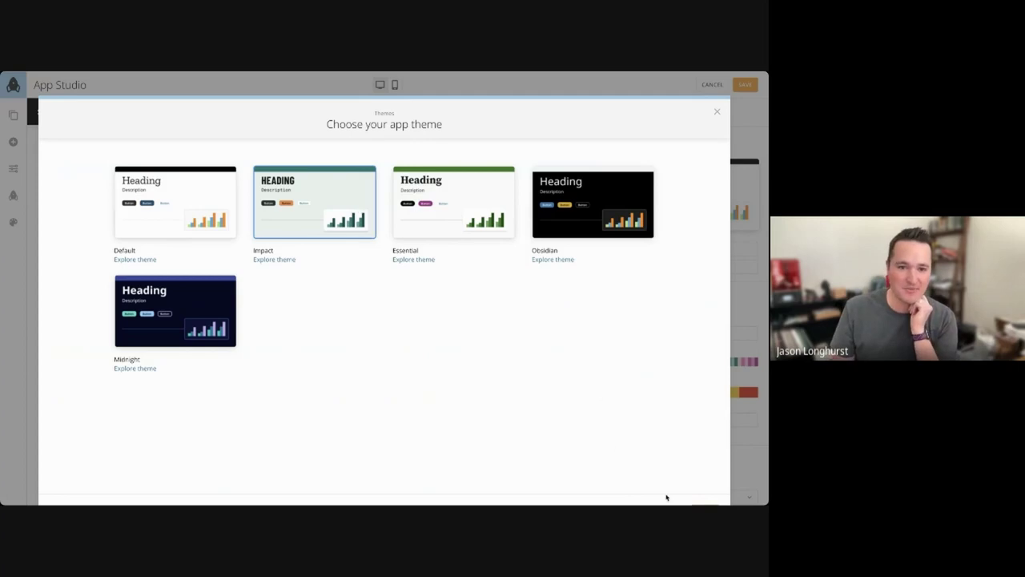
key("Escape")
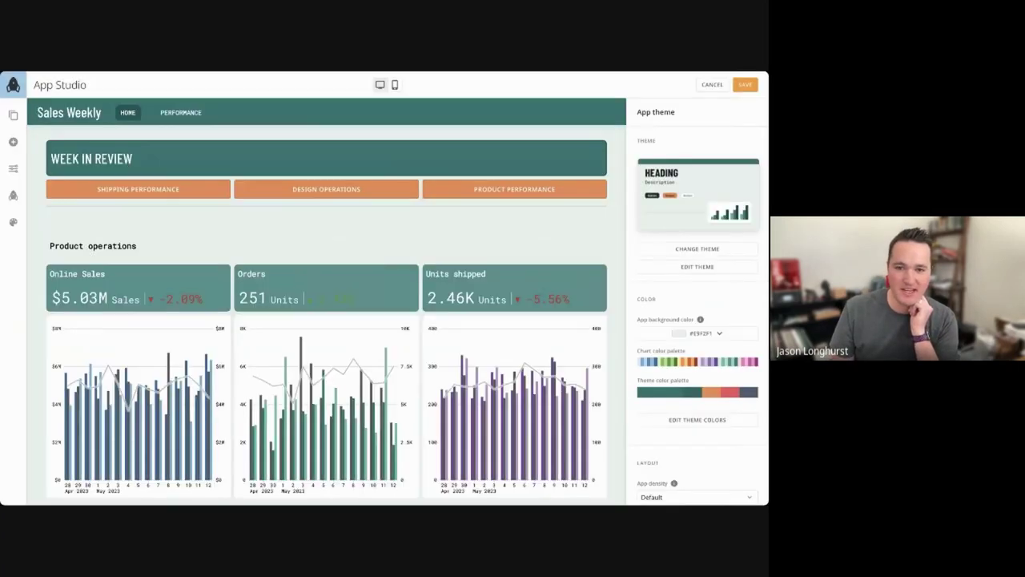
Replace the orange theme color with the suggested purple #846087.
left_click(698, 420)
left_click(650, 406)
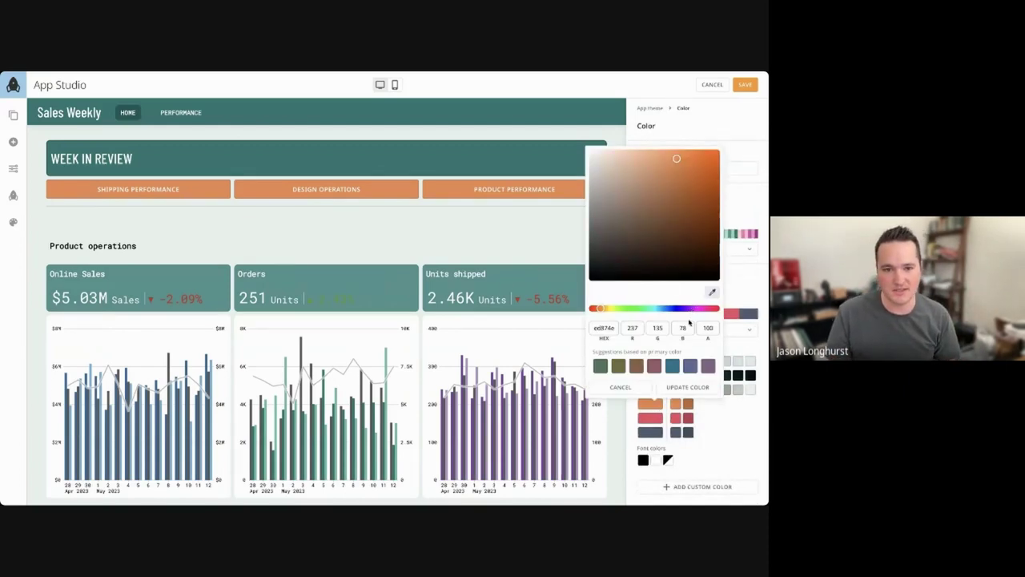
left_click(692, 368)
left_click(707, 367)
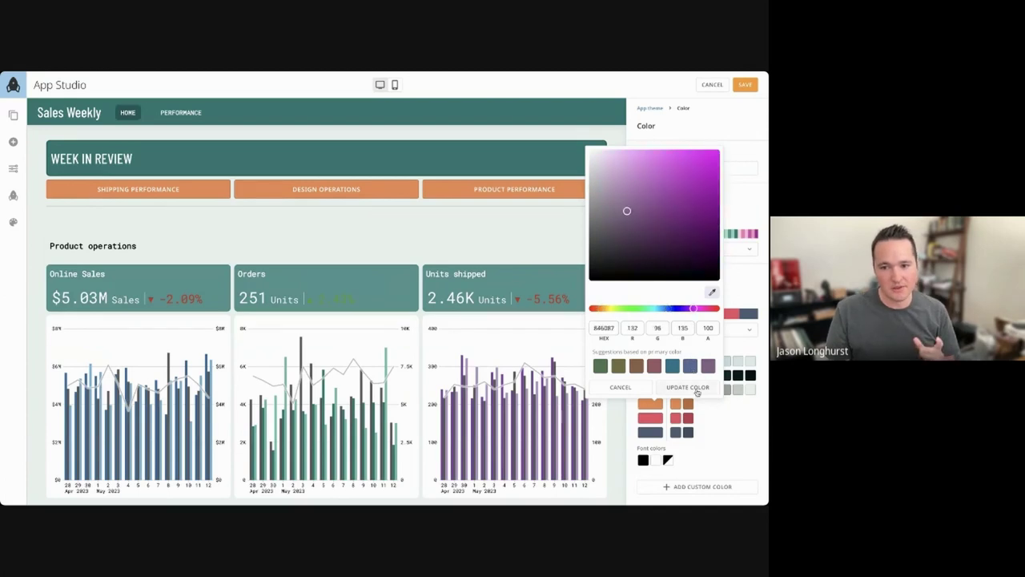
left_click(693, 387)
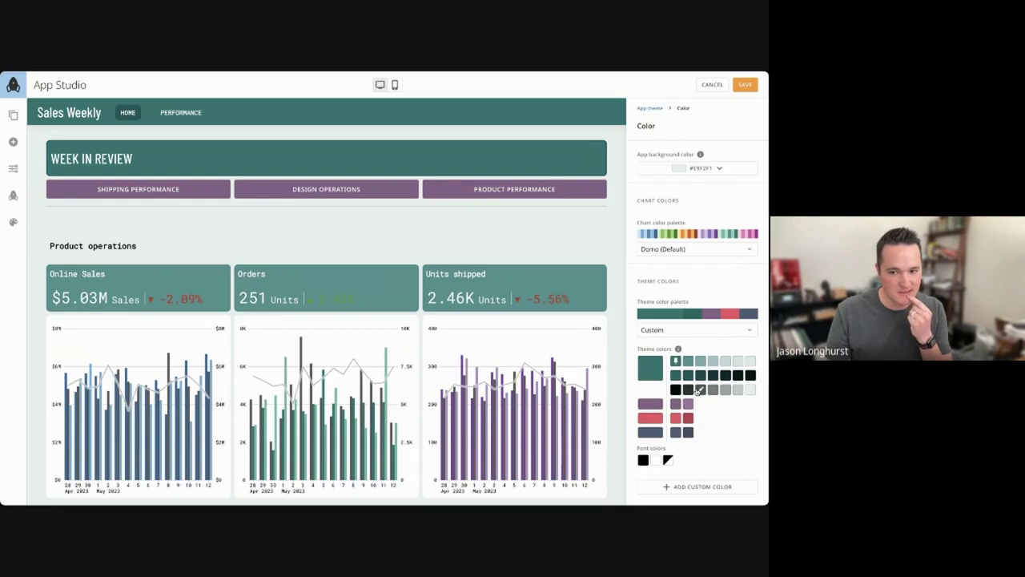
Switch to the Domo Brand Kit's Color Creator in the browser and look over the untitled palette's main hues.
mouse_move(13, 168)
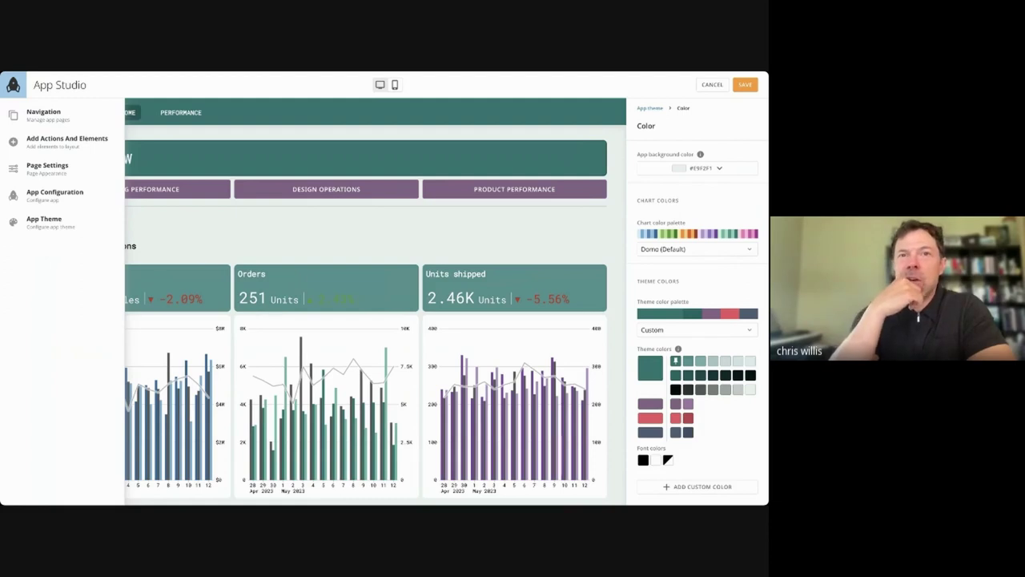
key("alt+Tab")
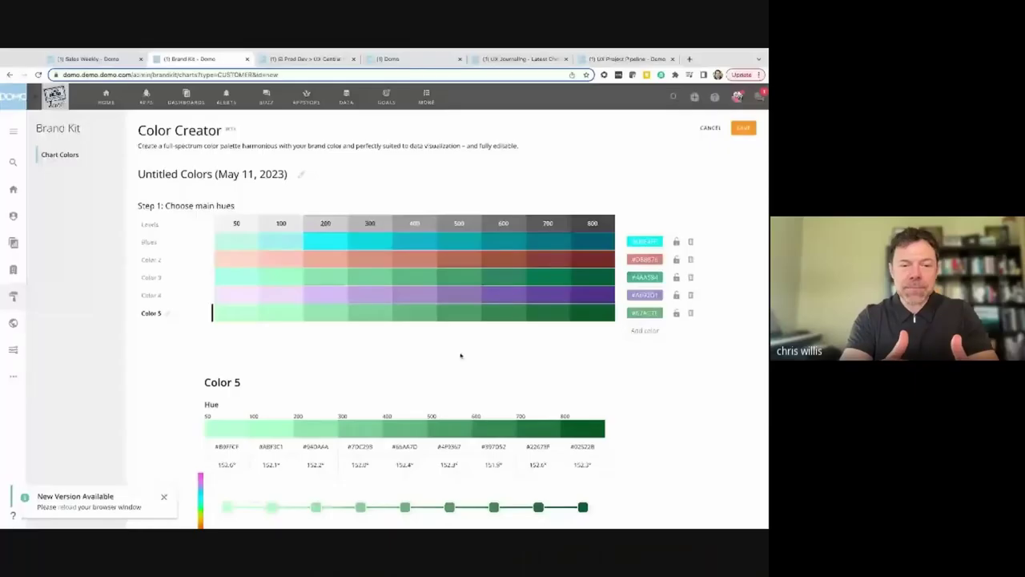
scroll(460, 355, "down", 1)
scroll(483, 326, "down", 1)
scroll(508, 337, "up", 2)
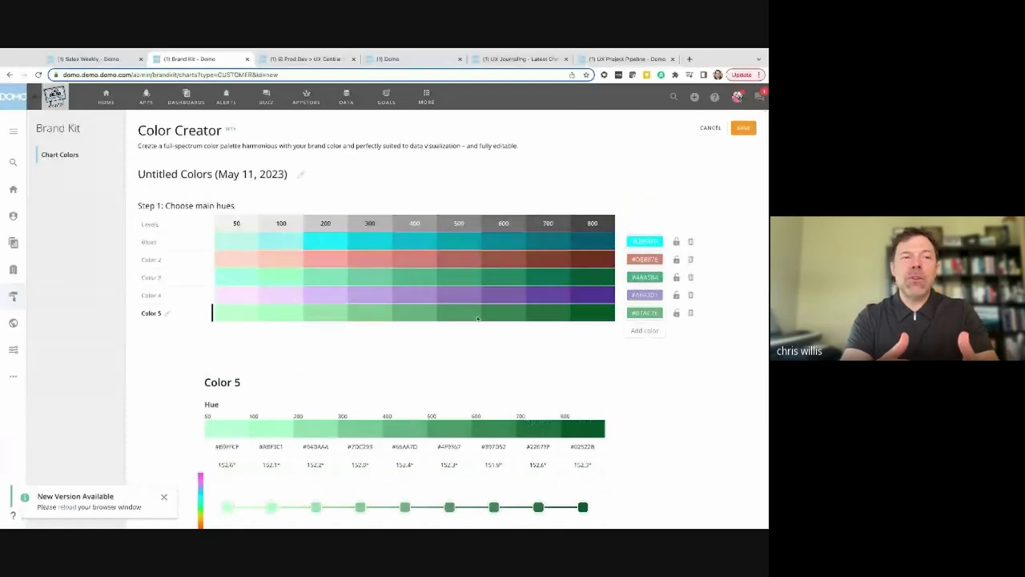
Add a blue color, #719EDB, to the palette's main hues by shifting only the hue.
left_click(644, 335)
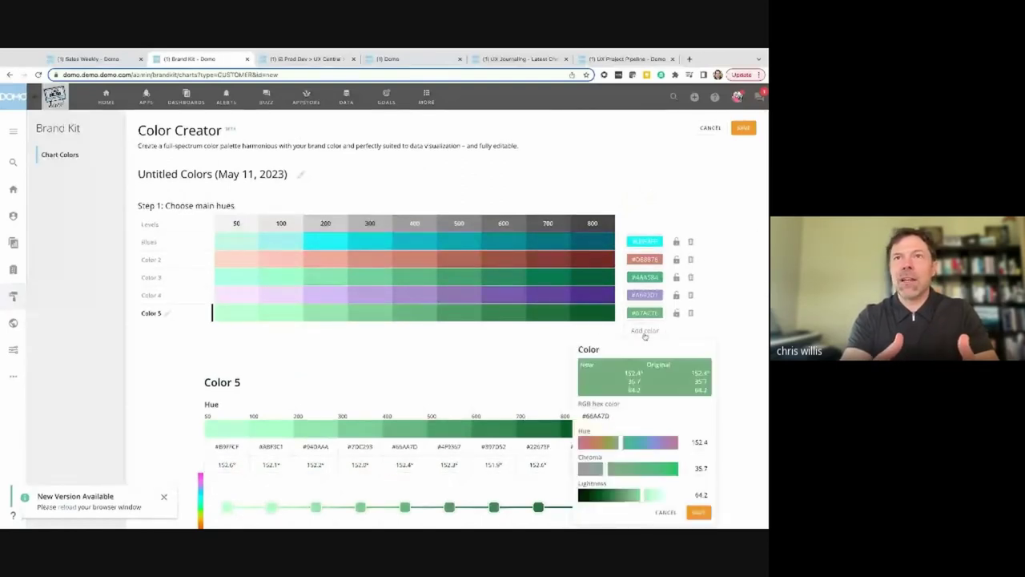
scroll(637, 361, "down", 1)
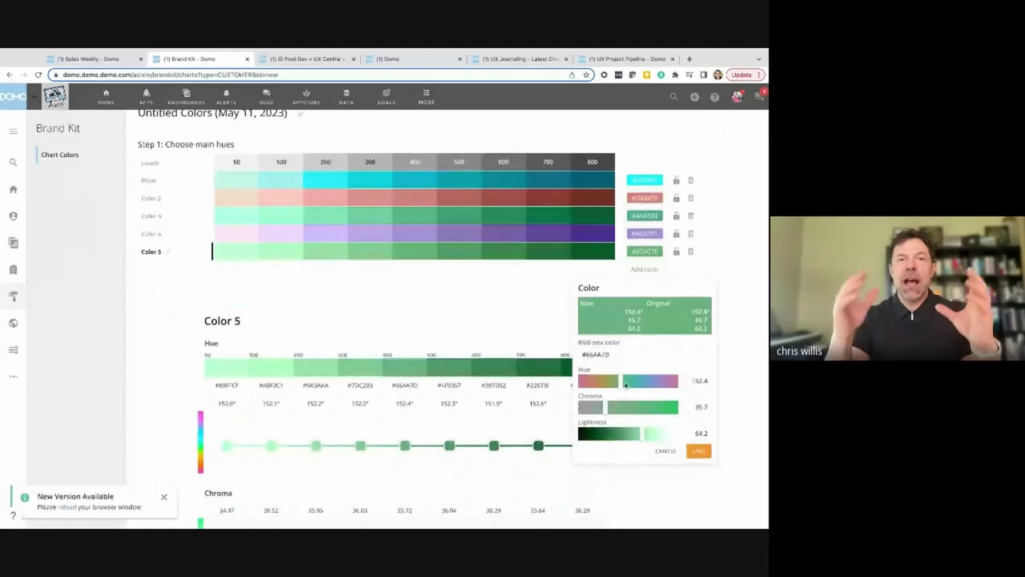
left_click_drag(621, 382, 652, 381)
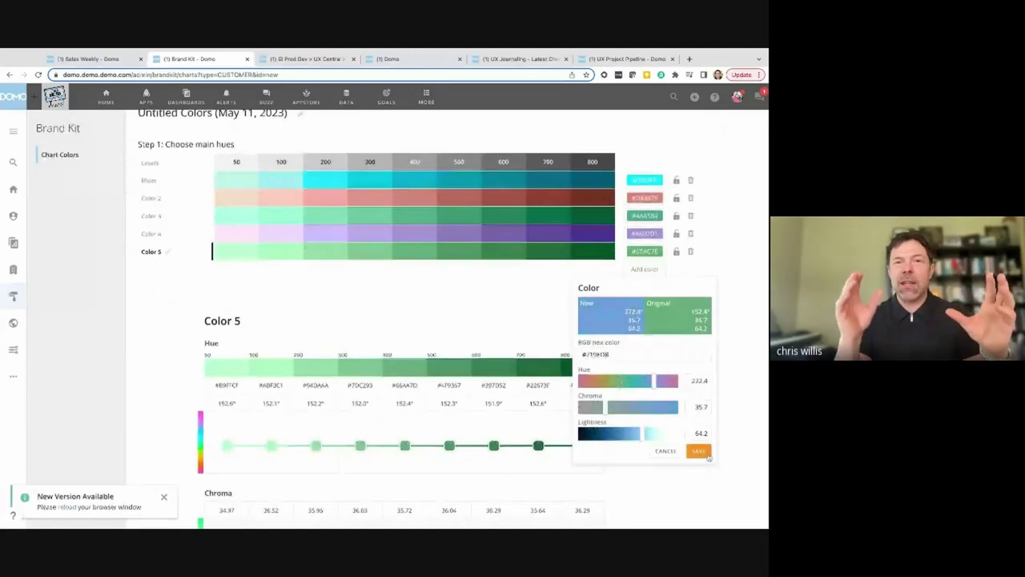
left_click(701, 453)
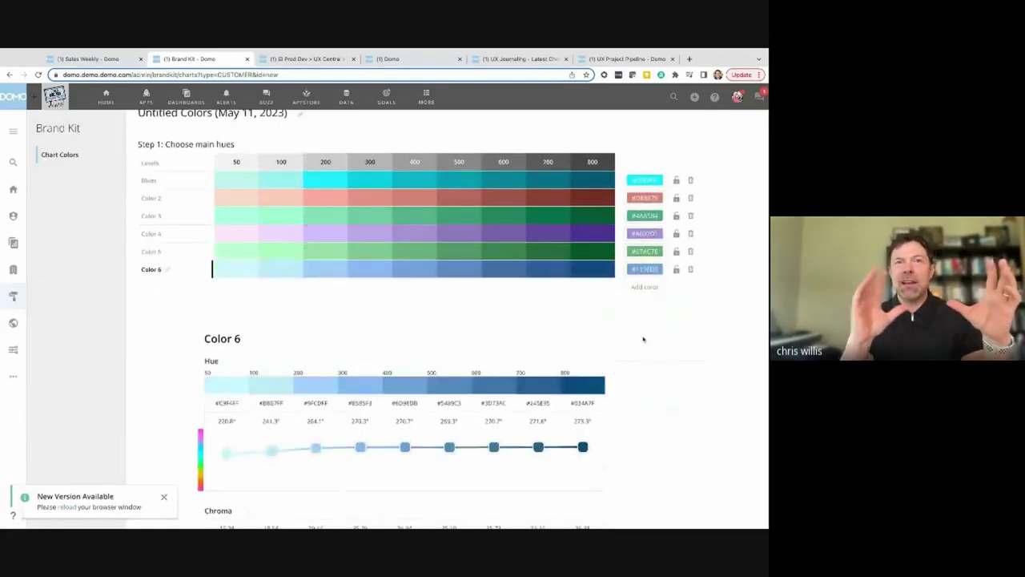
Add a pink color with hue 352.3, #D483A5, to the palette's main hues.
left_click(645, 288)
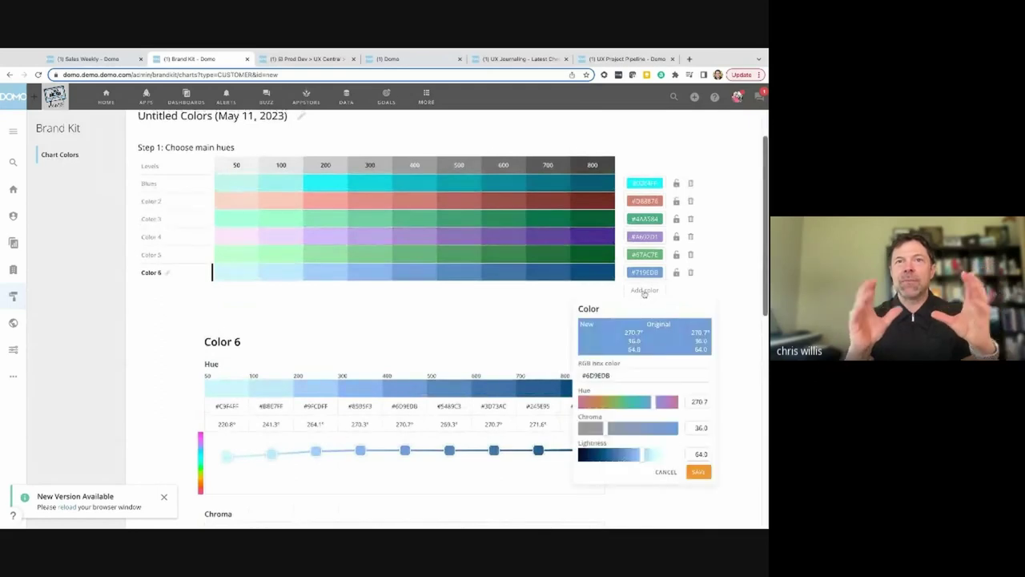
left_click_drag(653, 401, 677, 401)
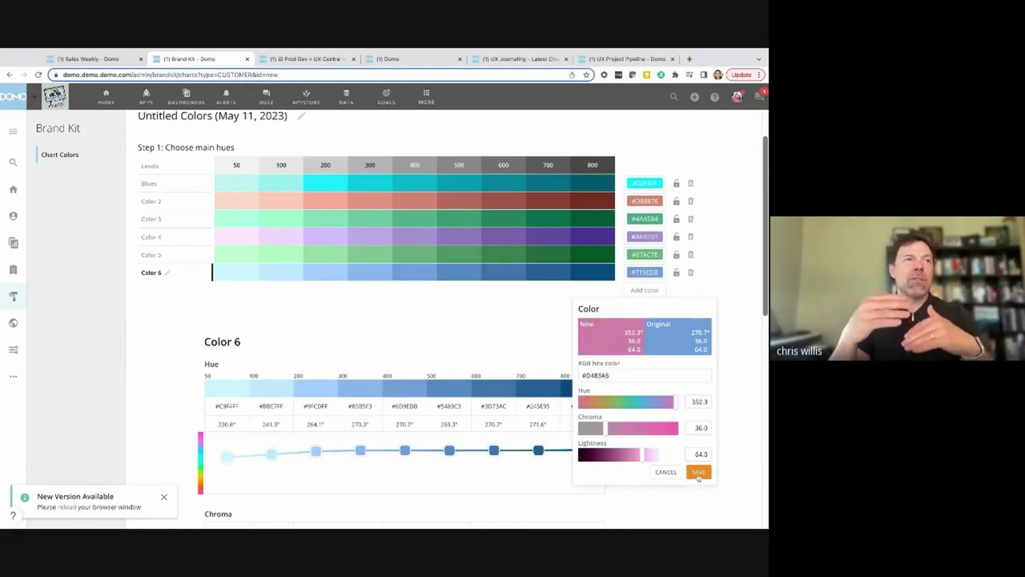
left_click(698, 473)
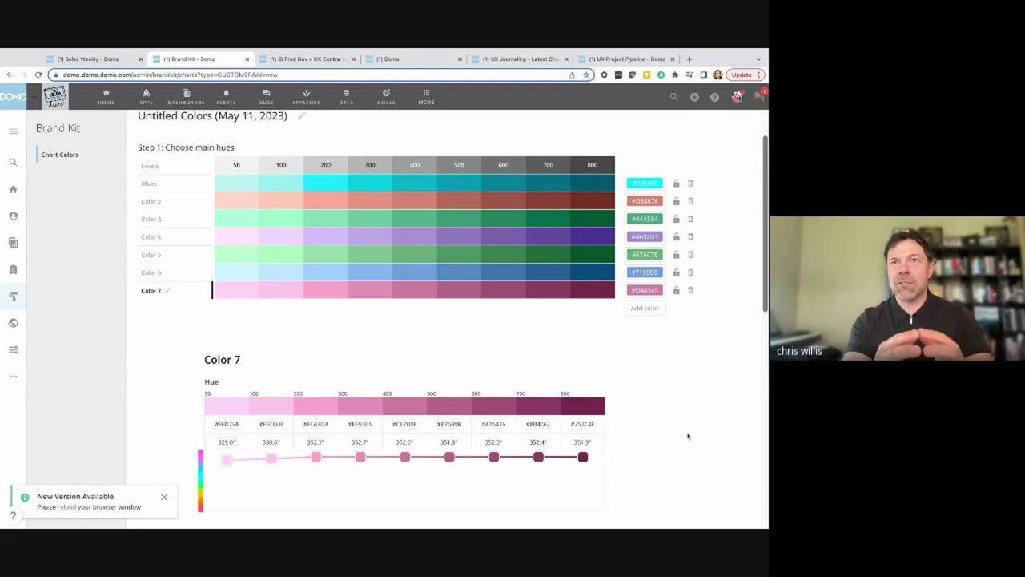
Adjust the hue of the pink color's 700 level to about 348°.
scroll(448, 320, "up", 1)
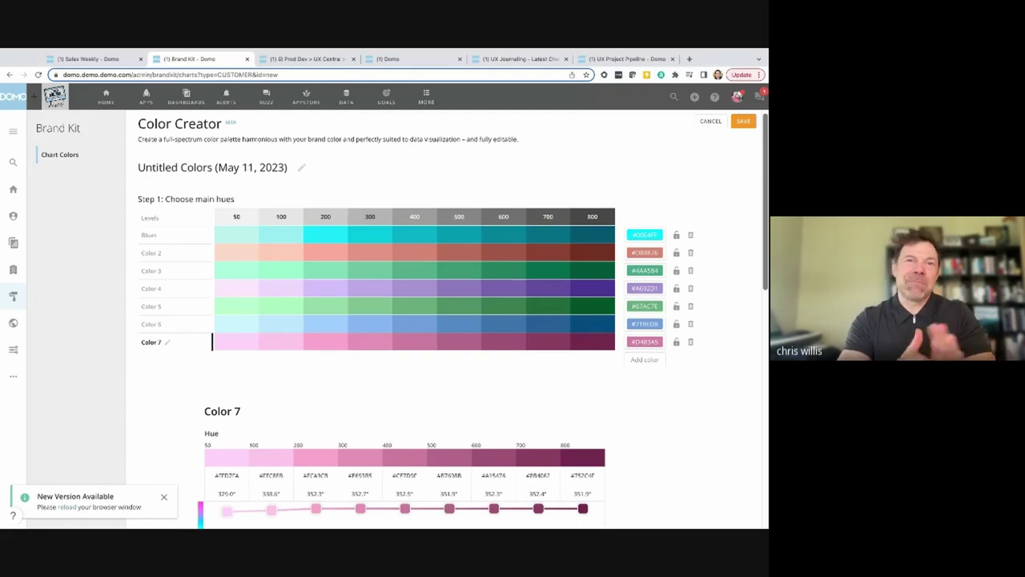
scroll(448, 319, "up", 1)
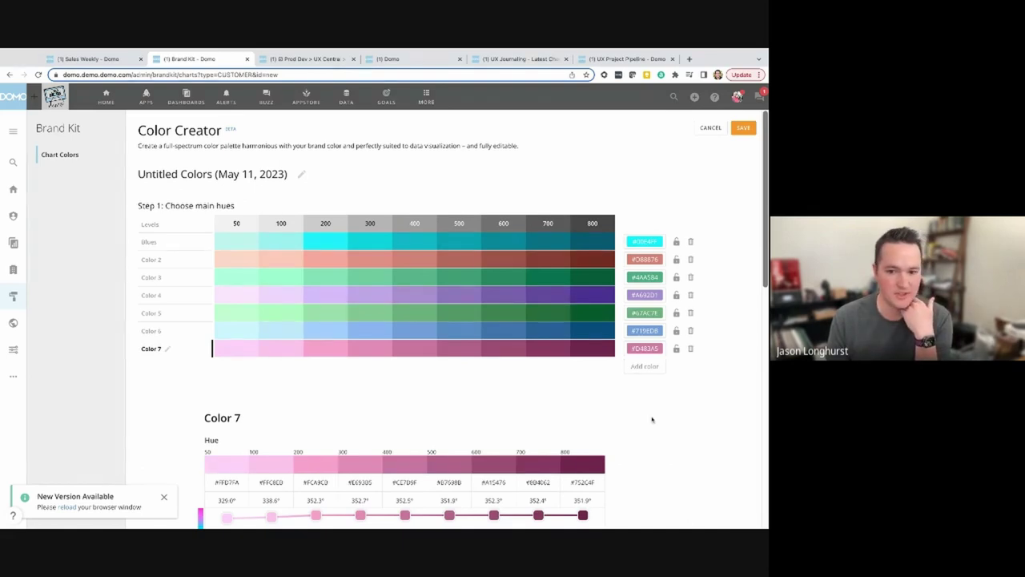
scroll(648, 418, "down", 3)
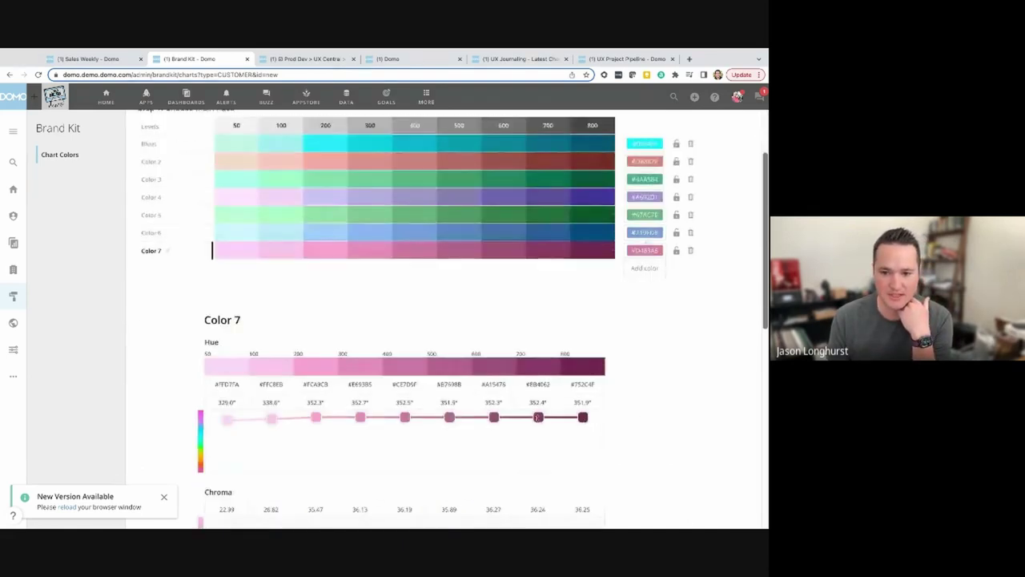
mouse_move(538, 416)
left_mouse_down()
mouse_move(537, 425)
mouse_move(538, 416)
left_mouse_up()
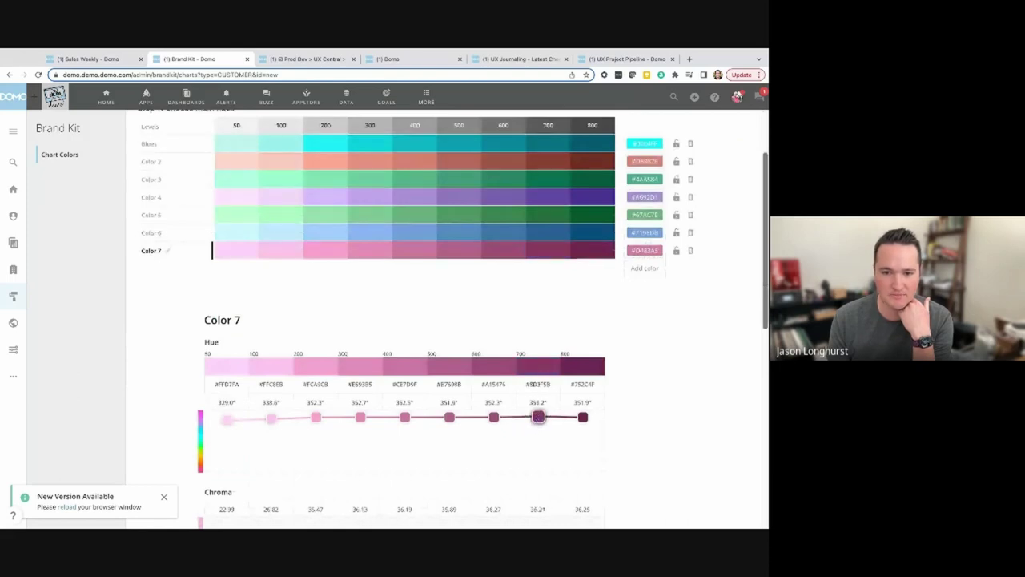
Adjust the hues of the Blues color's 100, 200, 500 and 600 levels to about 212°, 217°, 237° and 242°.
scroll(637, 394, "up", 3)
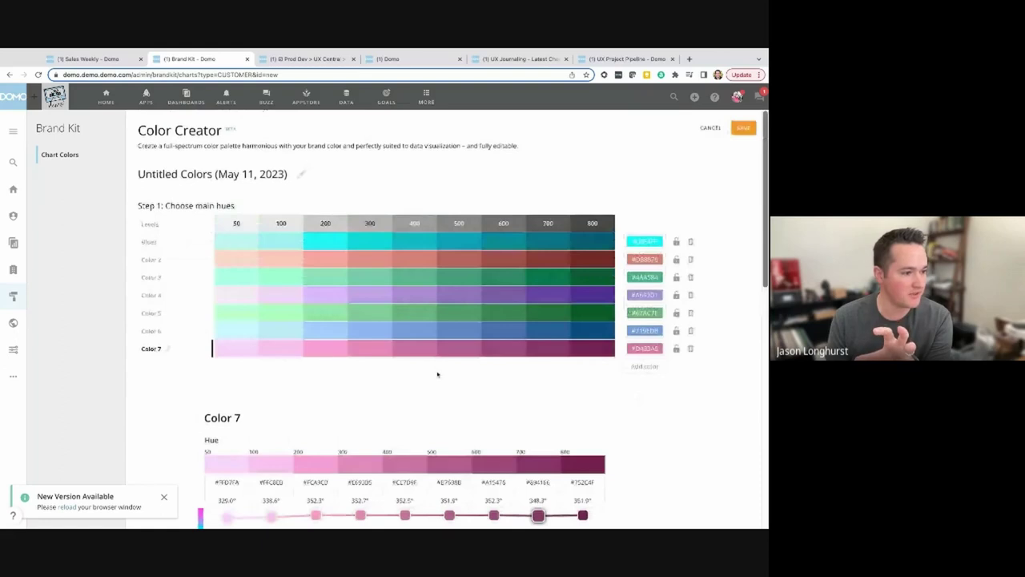
left_click(198, 315)
left_click(205, 263)
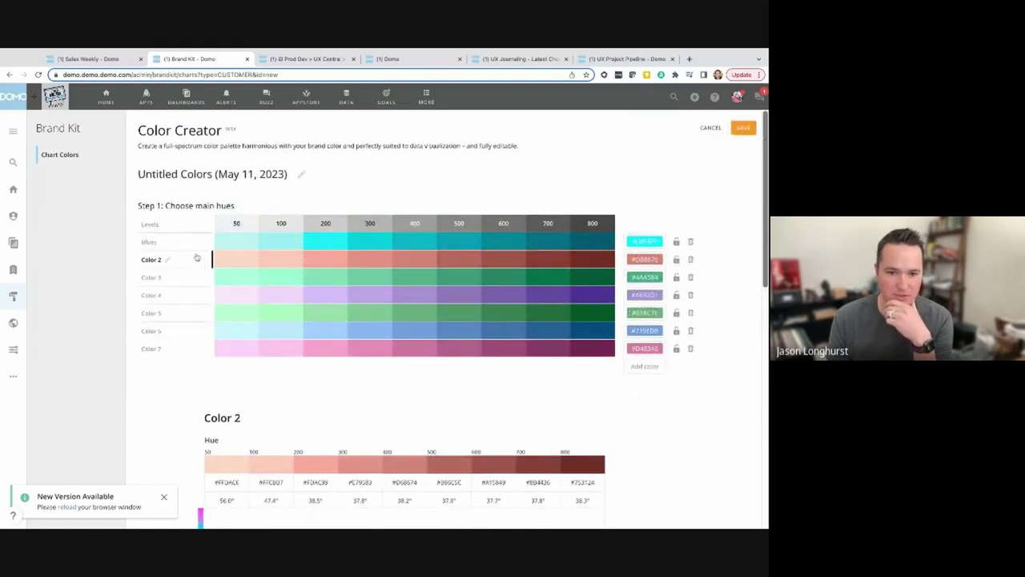
left_click(197, 241)
scroll(348, 382, "down", 2)
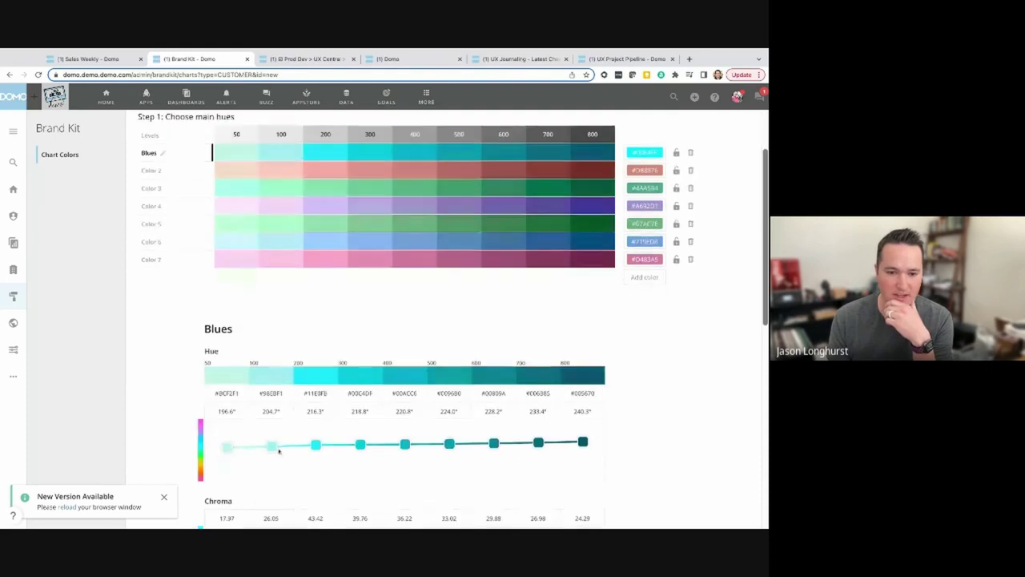
left_click_drag(272, 448, 316, 444)
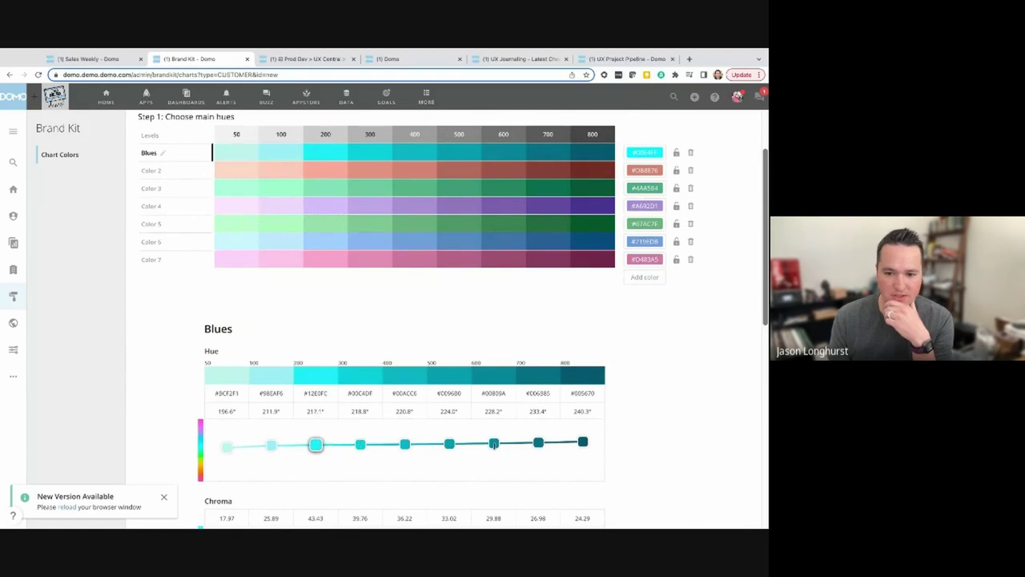
left_click_drag(494, 445, 448, 441)
scroll(452, 441, "up", 2)
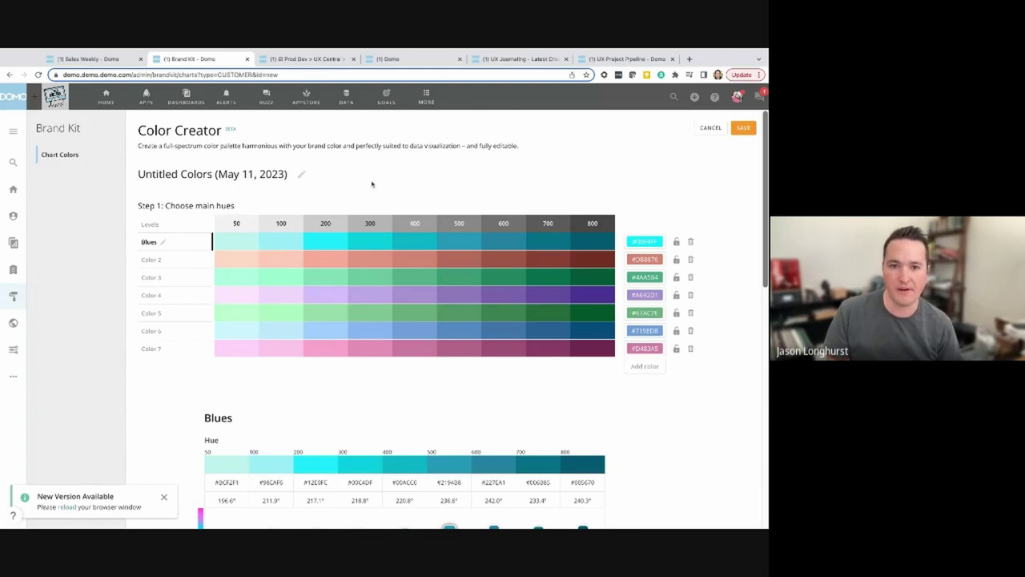
Switch to the UX Project Status dashboard and view the 'GetUX' project queue section.
left_click(308, 59)
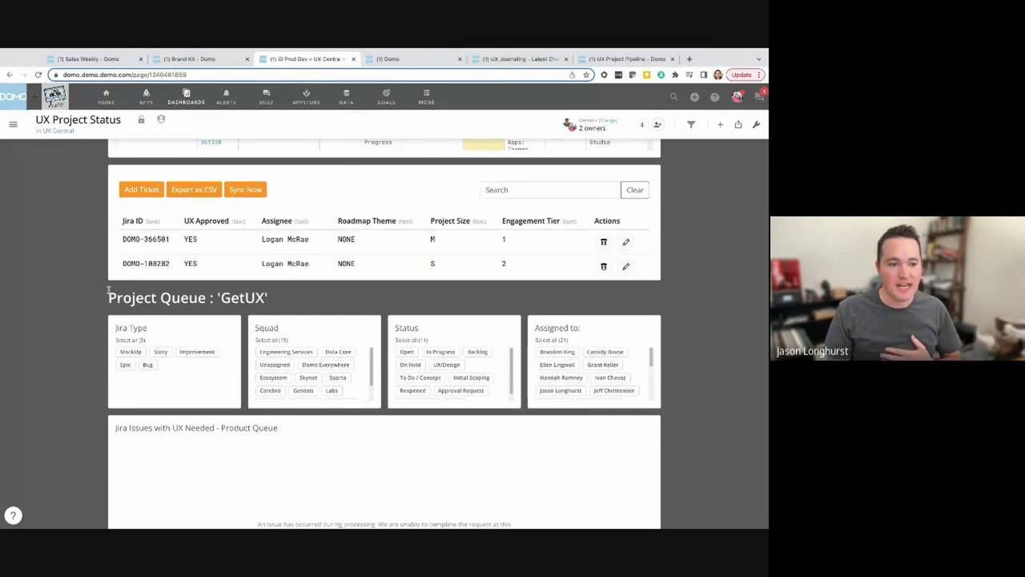
scroll(67, 327, "up", 1)
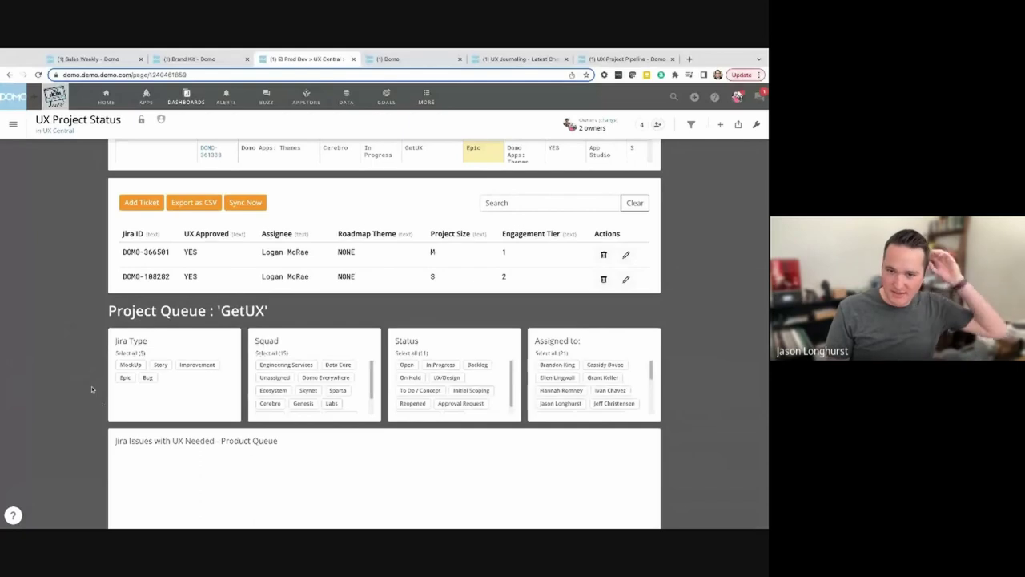
Open a blank Add Ticket form above the 'GetUX' project queue, review its fields through Engagement Tier, and save the form.
scroll(91, 391, "down", 1)
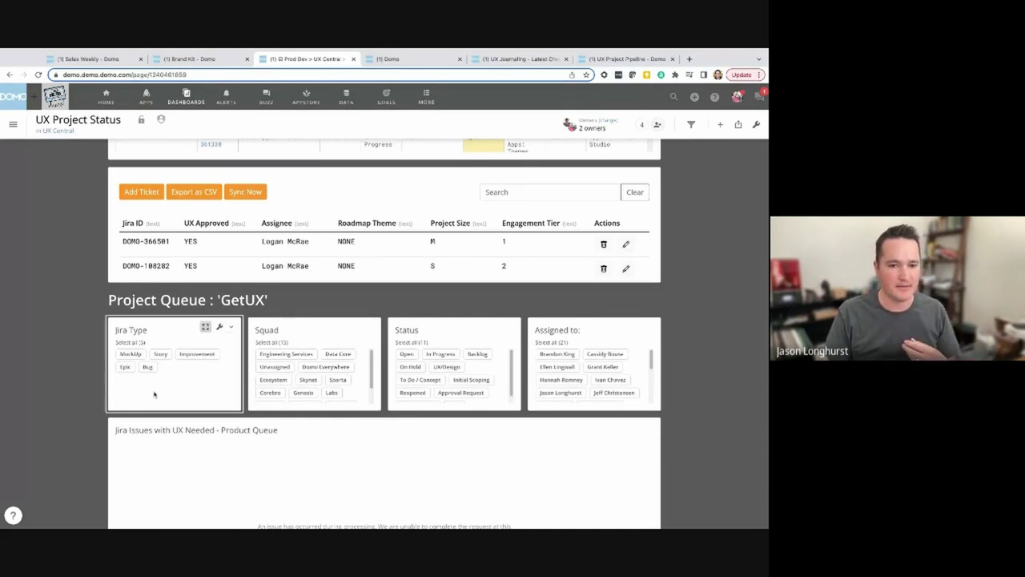
scroll(132, 224, "up", 1)
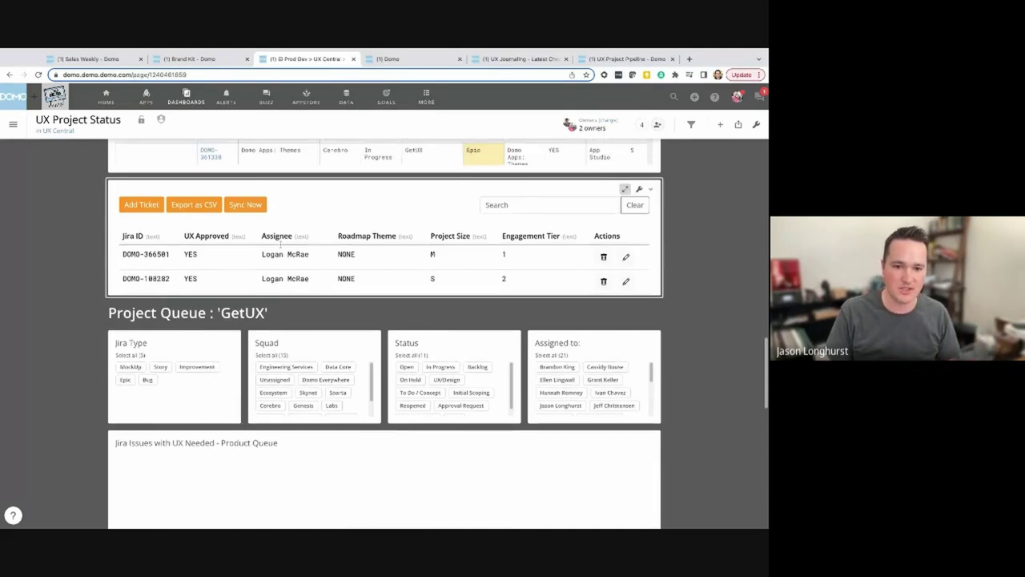
left_click(141, 206)
scroll(394, 268, "down", 2)
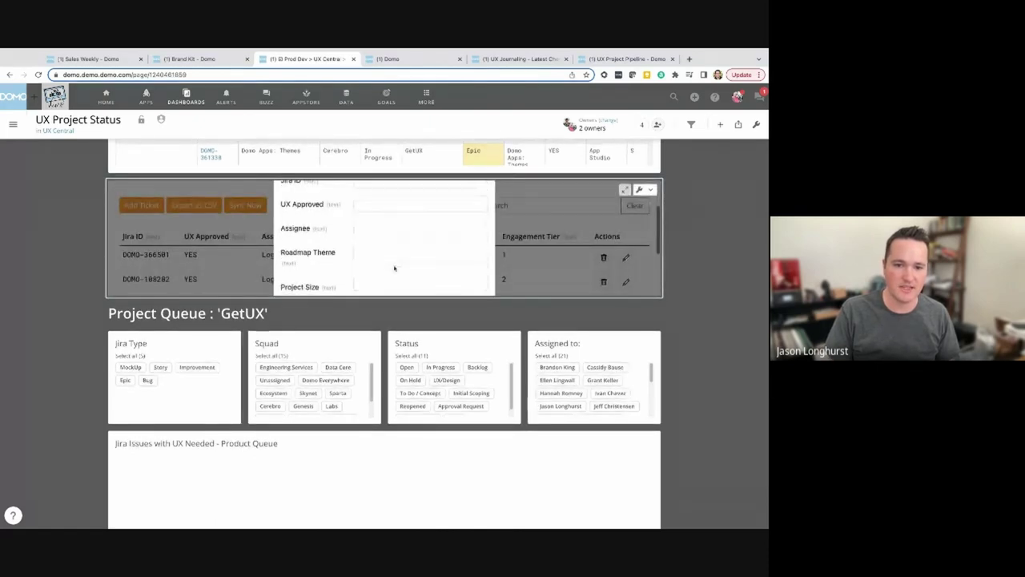
scroll(376, 264, "down", 1)
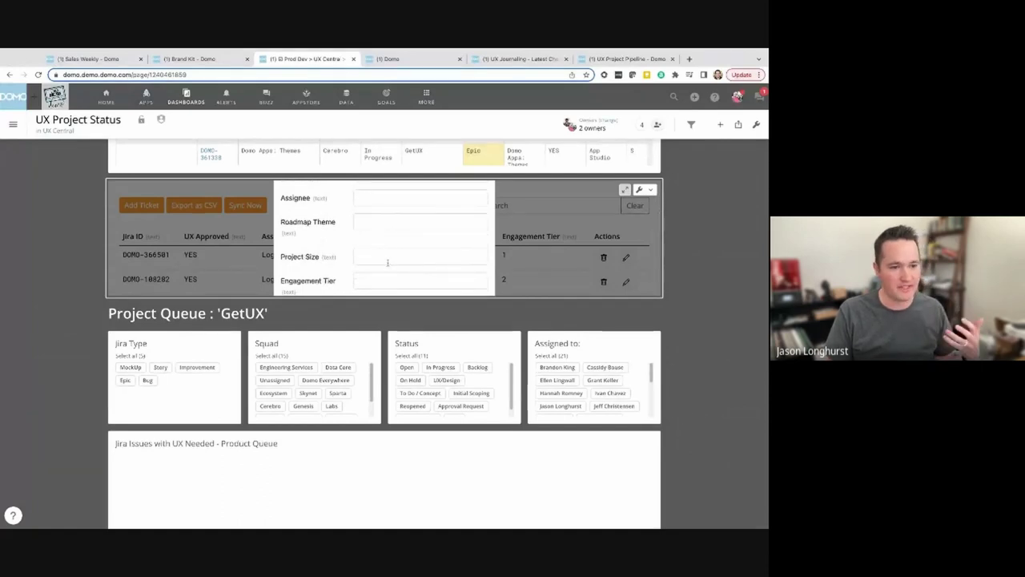
scroll(368, 261, "down", 1)
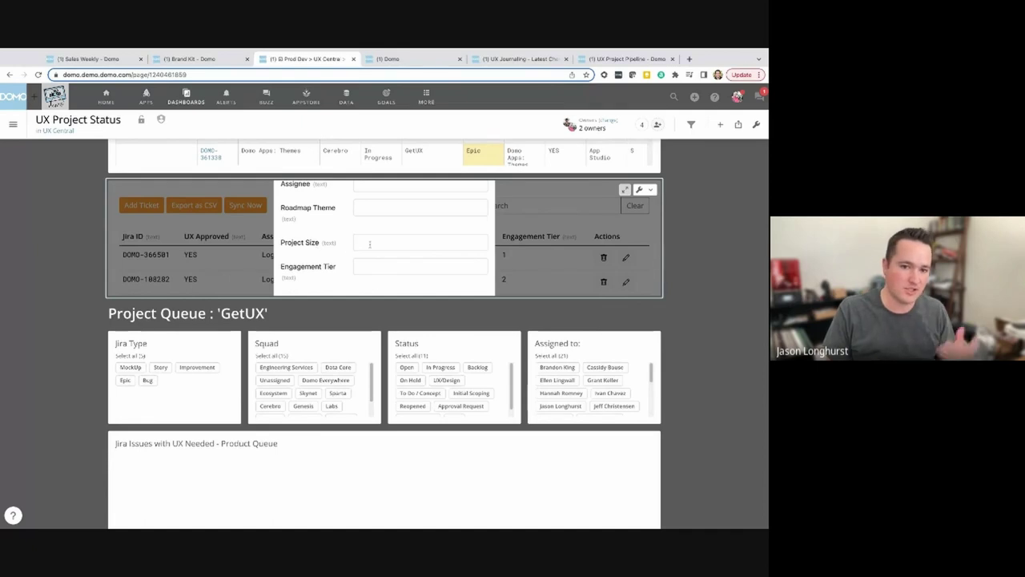
scroll(369, 243, "down", 1)
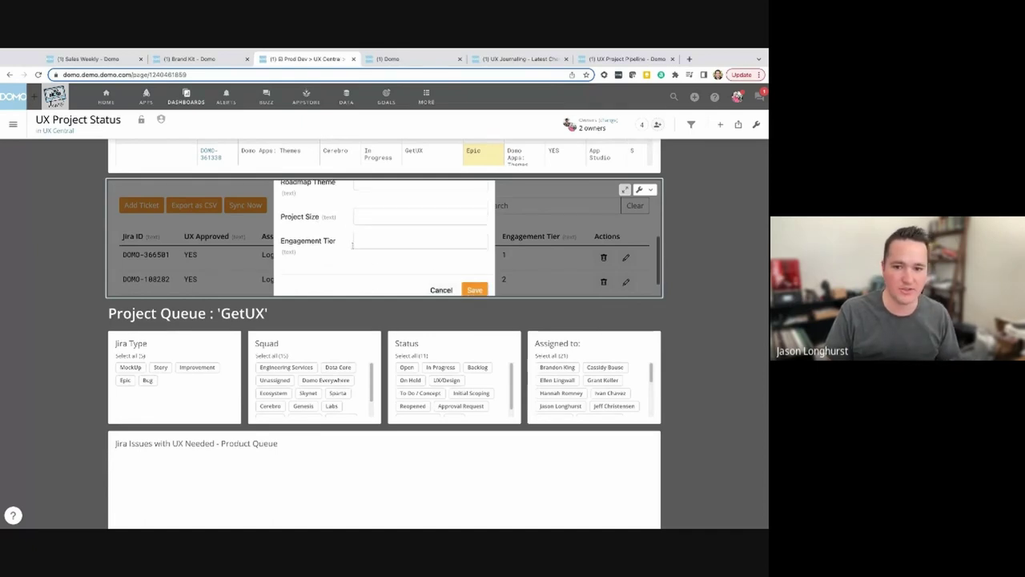
left_click(475, 290)
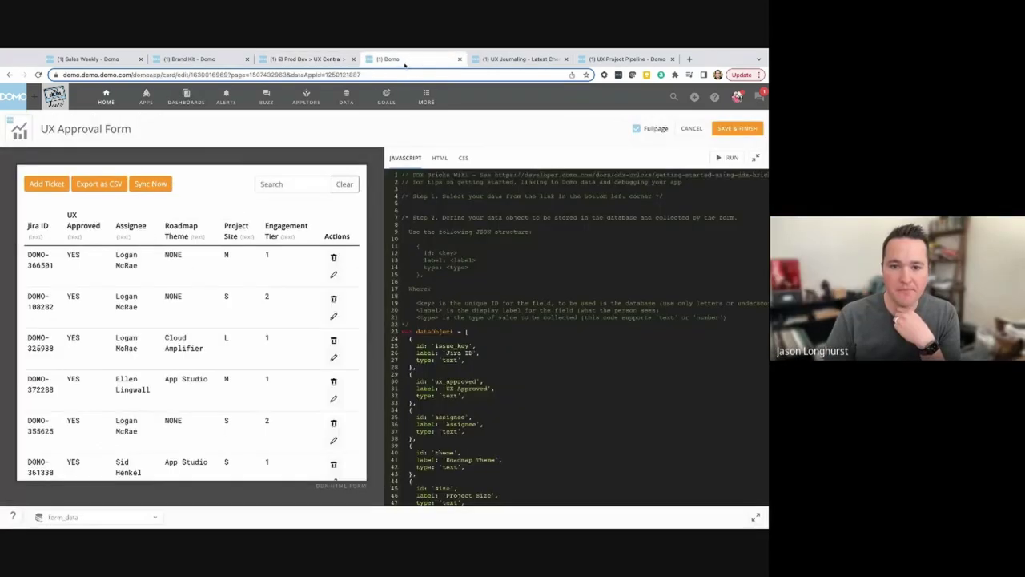
Switch to the UX Approval Form editor and expand the data preview of the form_data collection.
left_click(393, 58)
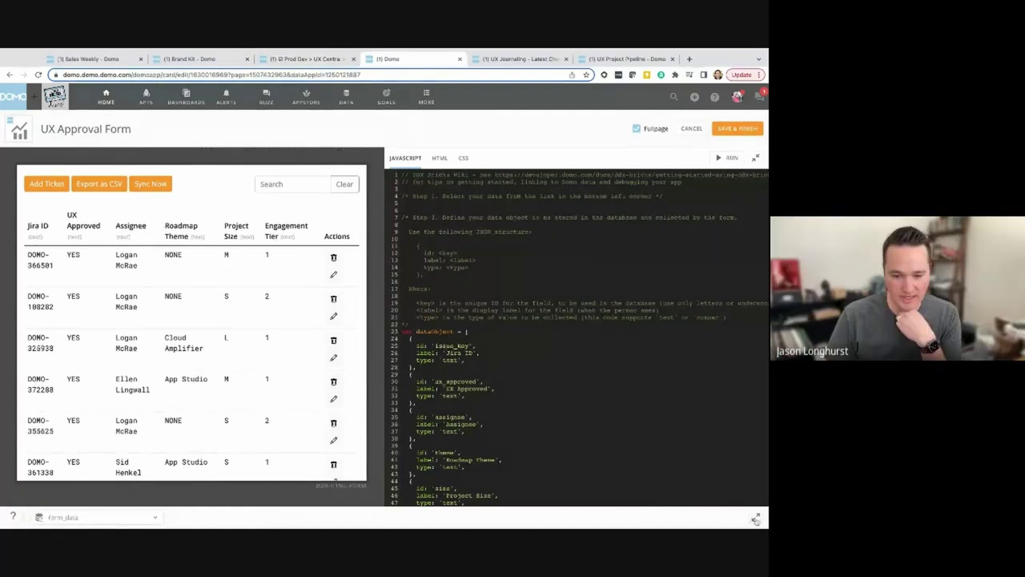
left_click(755, 517)
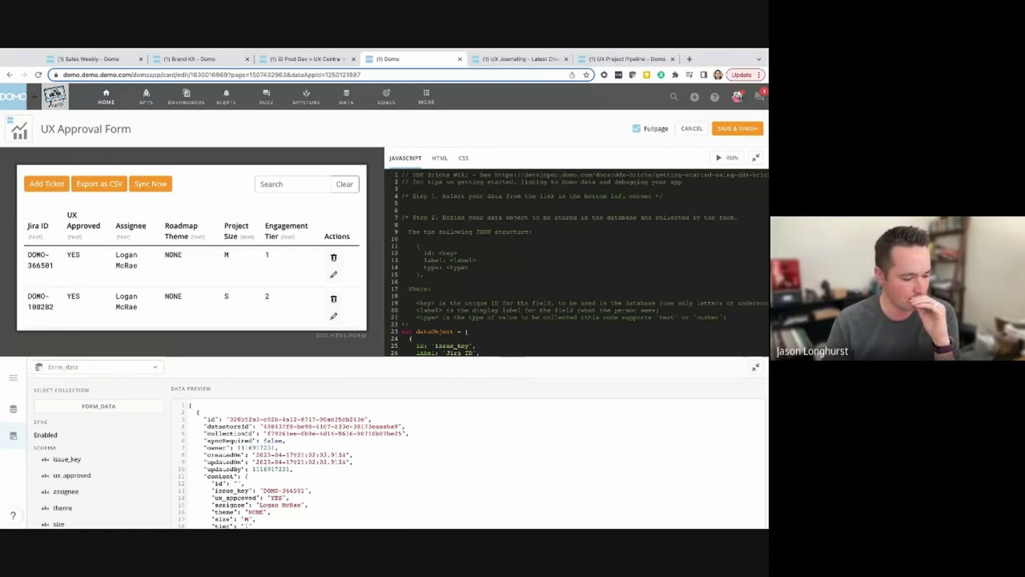
Preview and close the blank Add Ticket form, and examine the dataObject field definitions from issue_key to tier in the JavaScript code.
left_click(48, 184)
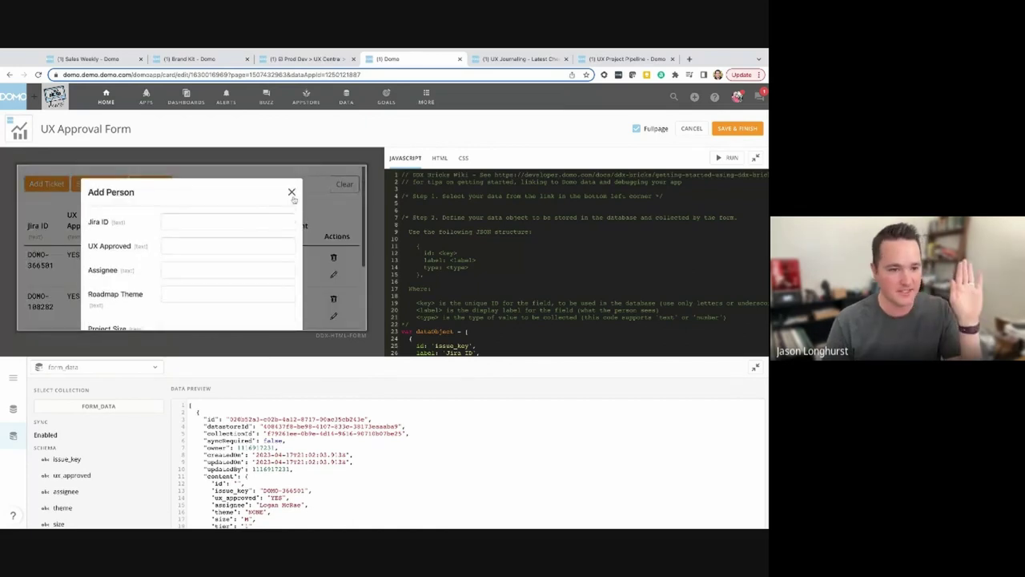
left_click(291, 193)
scroll(450, 293, "down", 2)
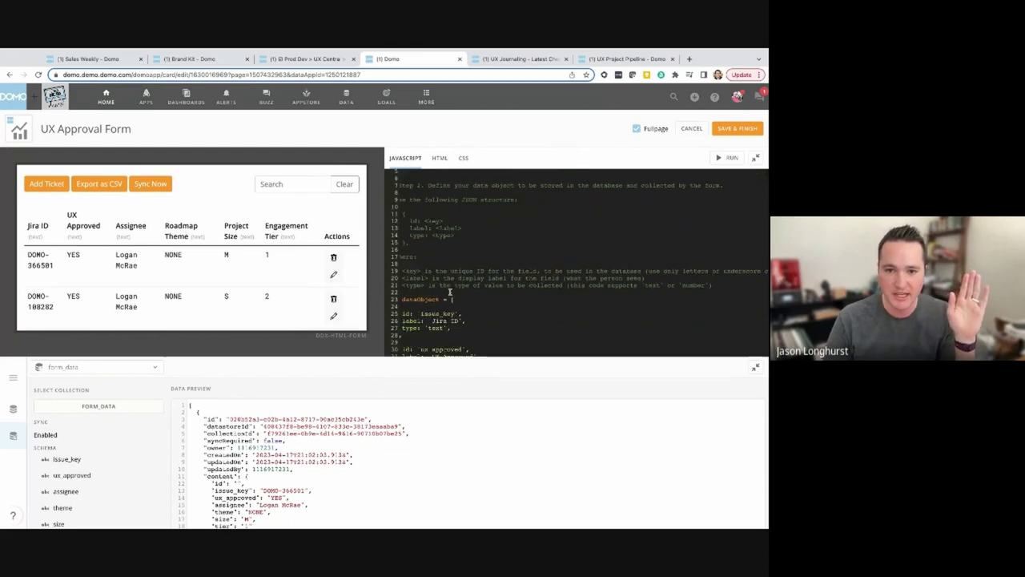
scroll(450, 293, "up", 2)
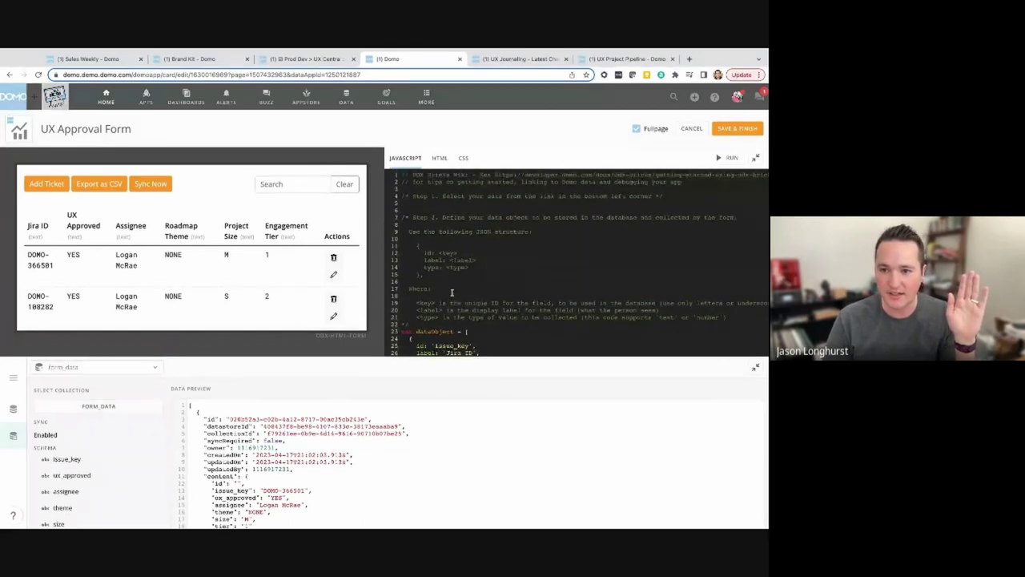
scroll(452, 292, "down", 6)
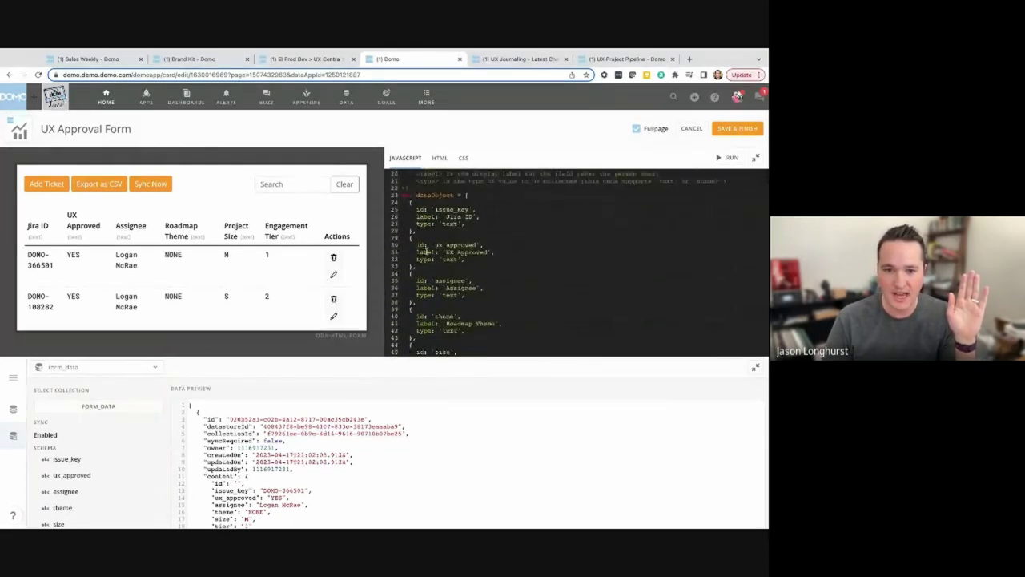
scroll(479, 278, "down", 1)
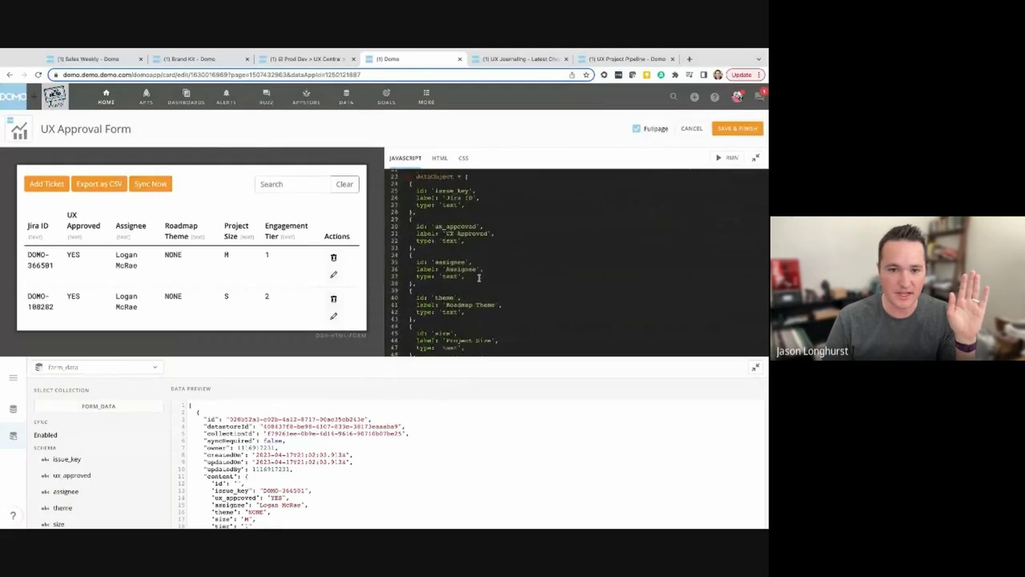
scroll(452, 282, "down", 2)
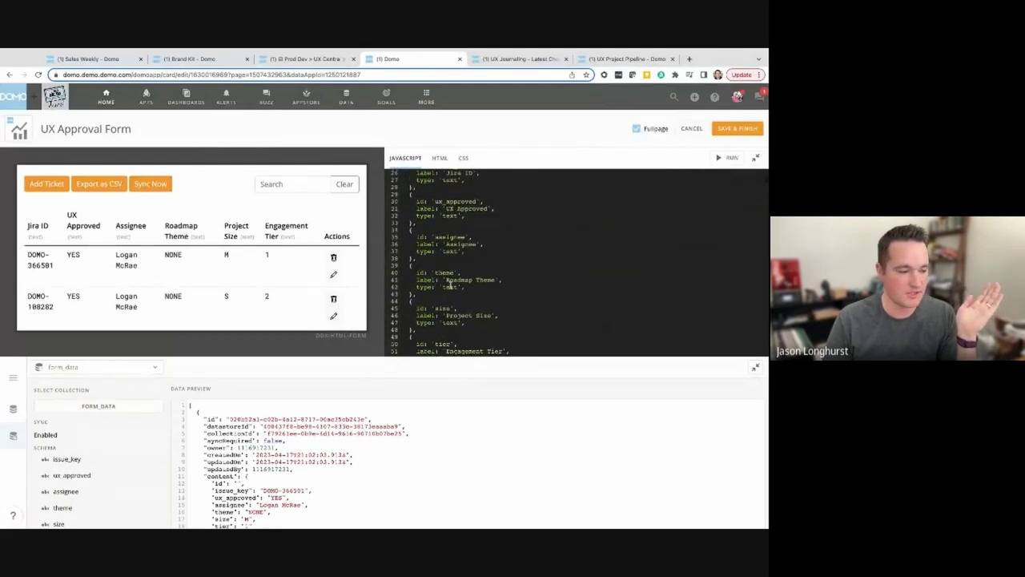
scroll(461, 286, "down", 1)
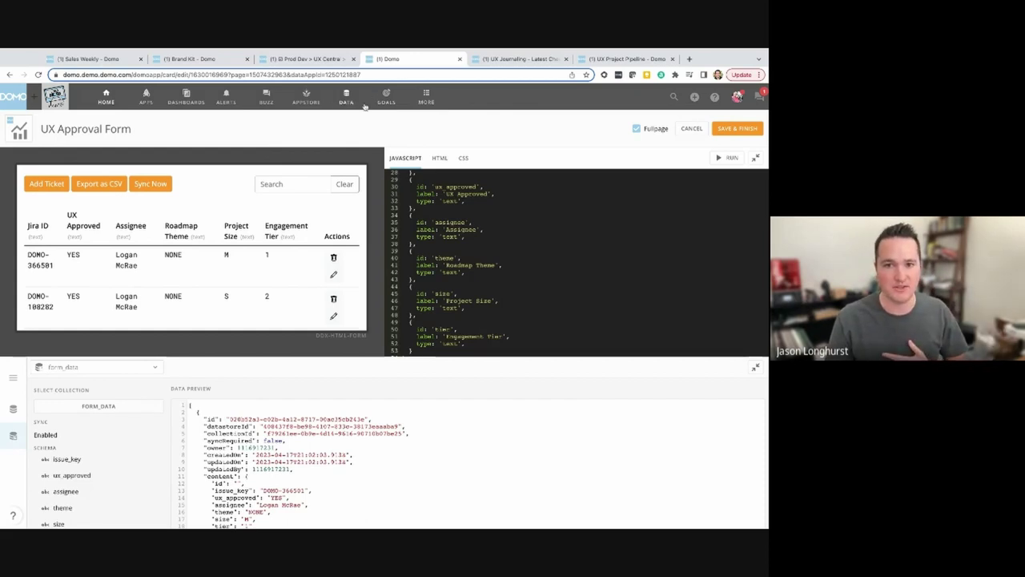
Switch to the UX Journaling - Latest Checkin dataset and view its 'Time to add an entry in your Journal!' alert.
left_click(517, 59)
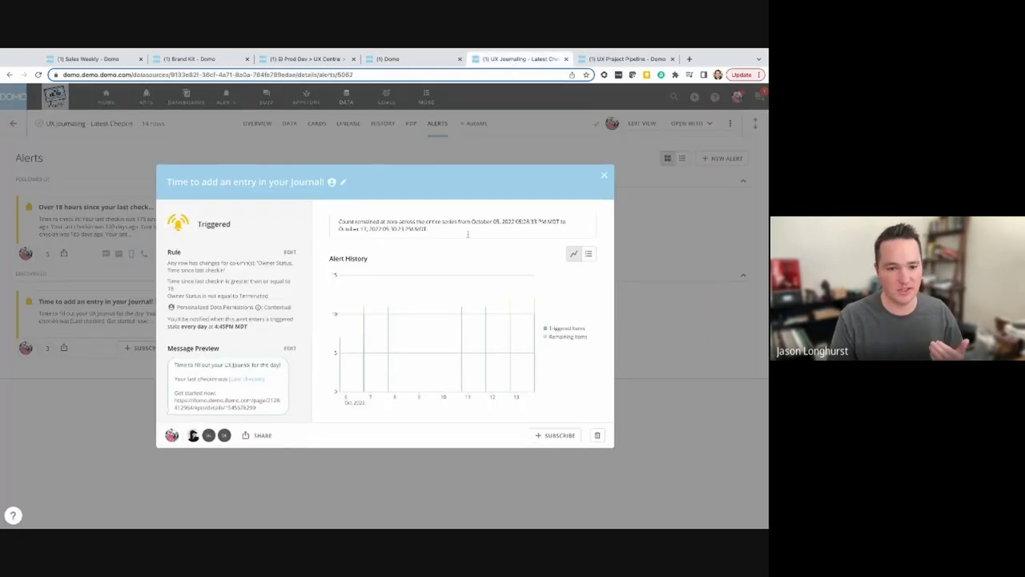